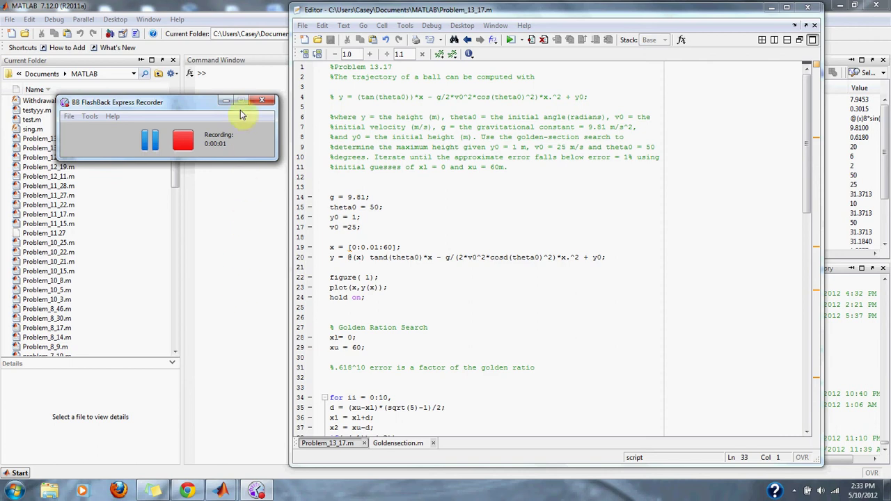
Minimize the BB FlashBack Express Recorder window so the Problem_13_17.m script is unobstructed.
left_click(226, 101)
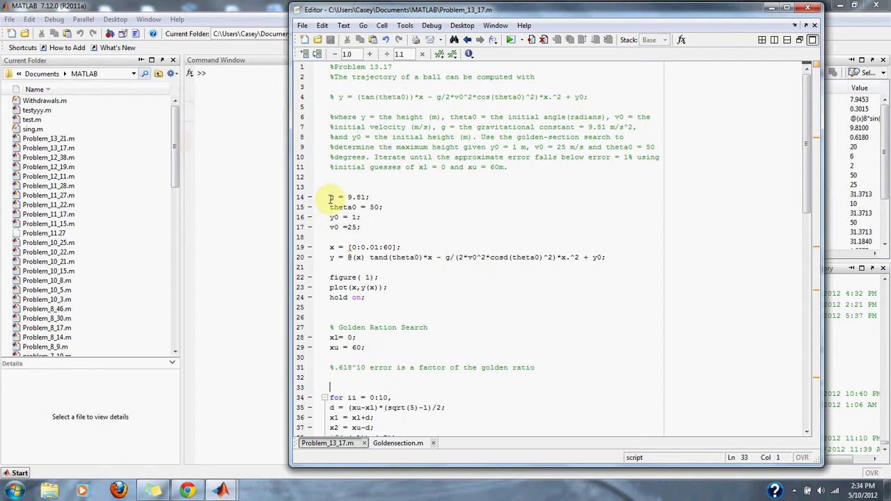
left_click_drag(330, 197, 363, 227)
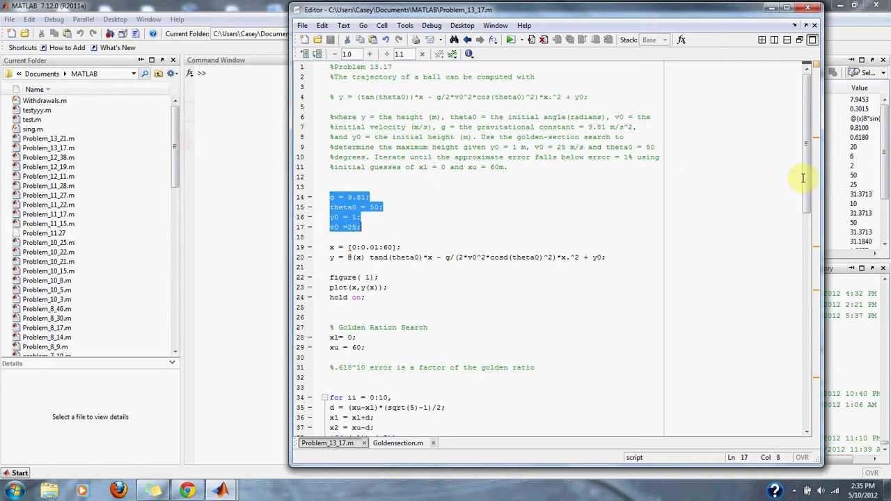
left_click_drag(812, 185, 805, 211)
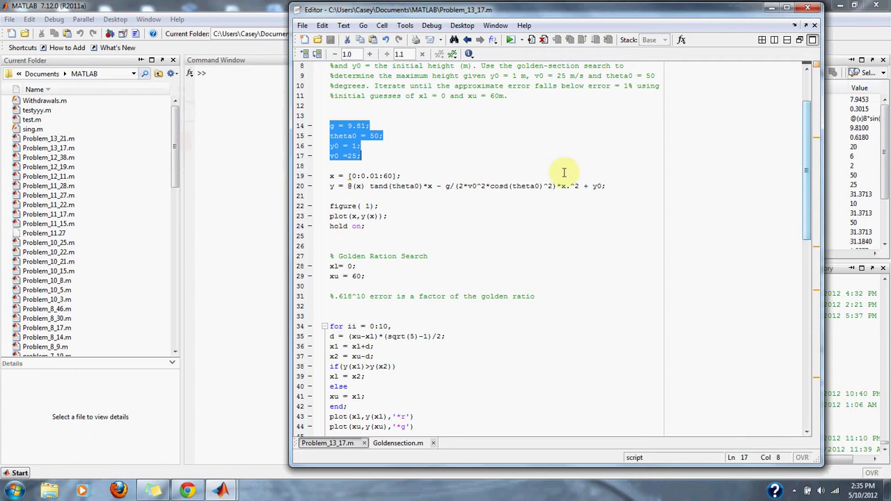
left_click(330, 167)
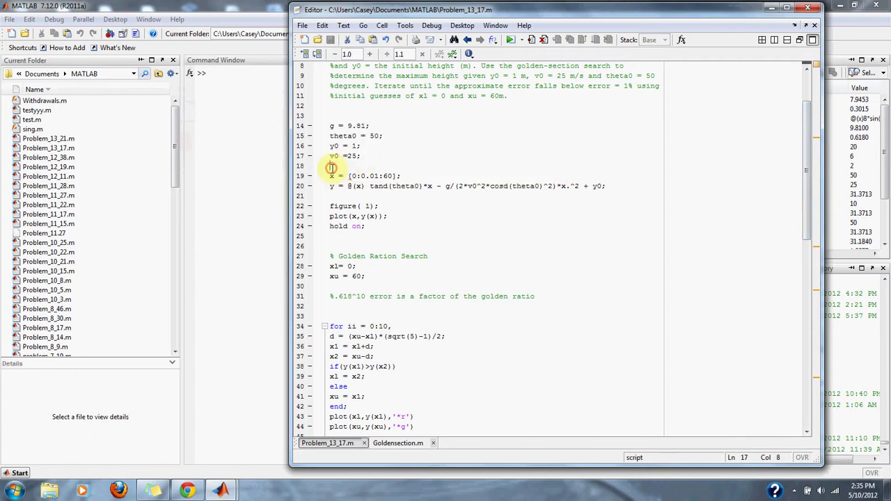
left_click(335, 136)
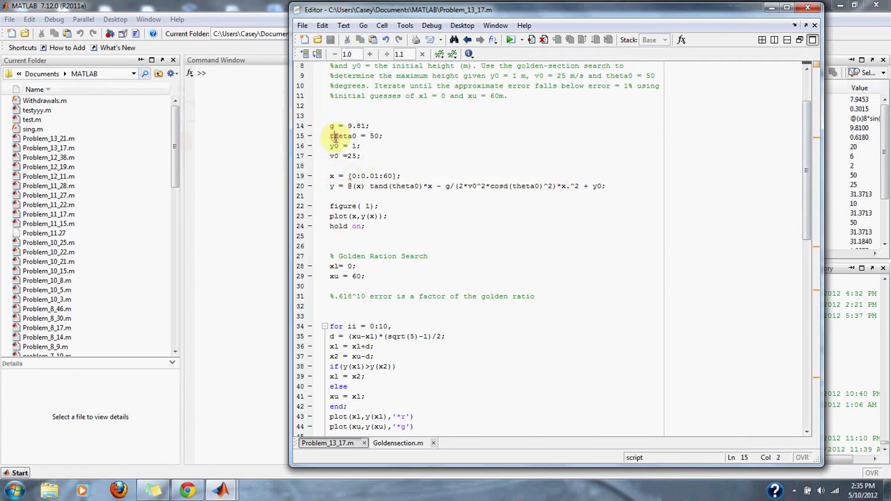
left_click(370, 156)
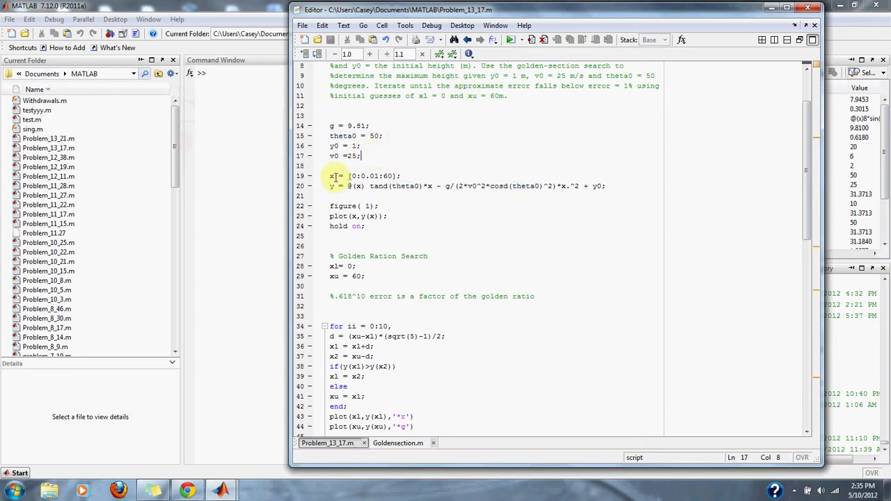
left_click_drag(330, 176, 402, 176)
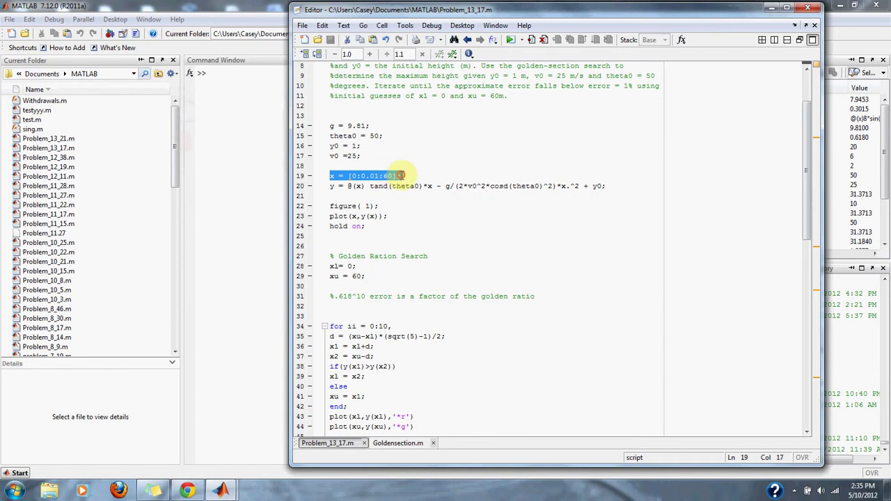
left_click(406, 175)
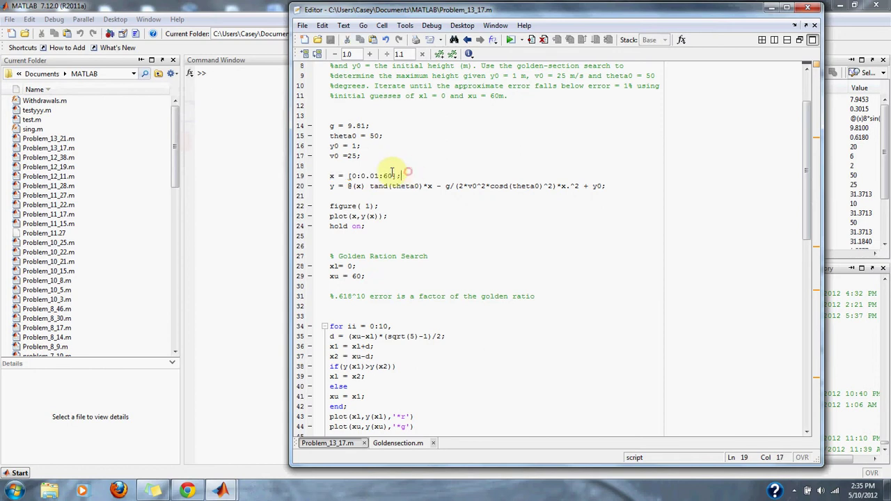
left_click_drag(331, 187, 602, 192)
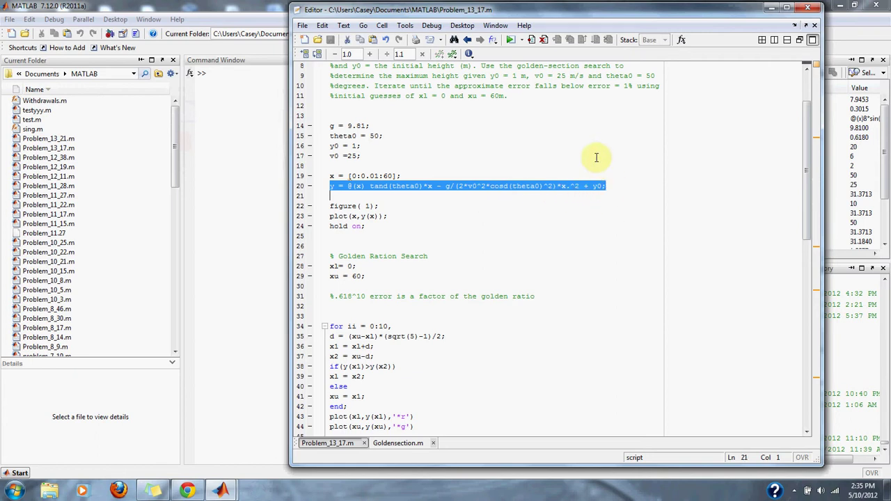
left_click(398, 177)
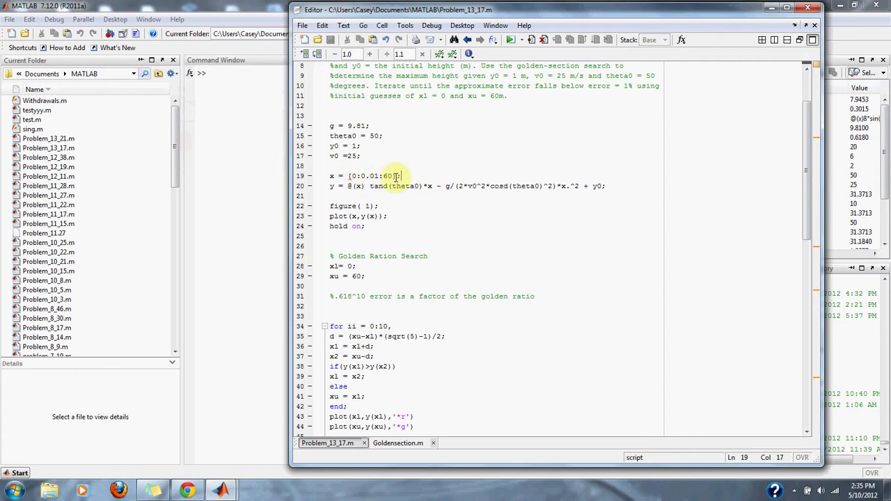
left_click_drag(390, 215, 351, 216)
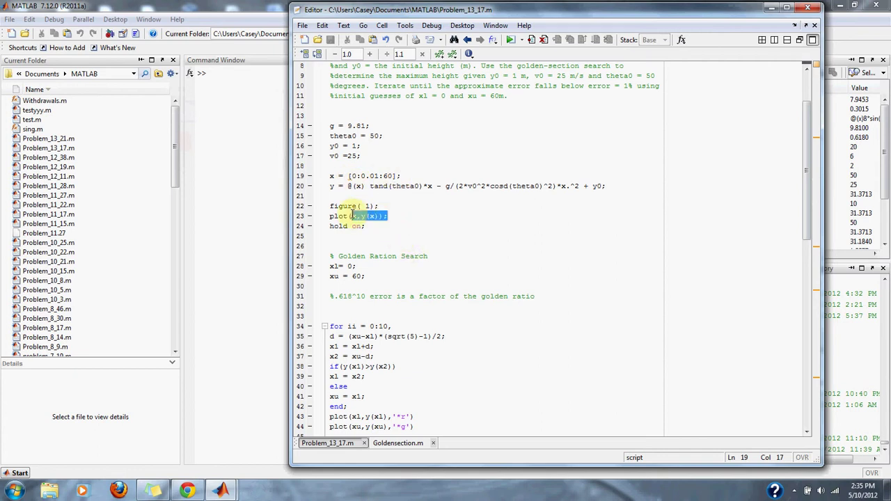
left_click(452, 225)
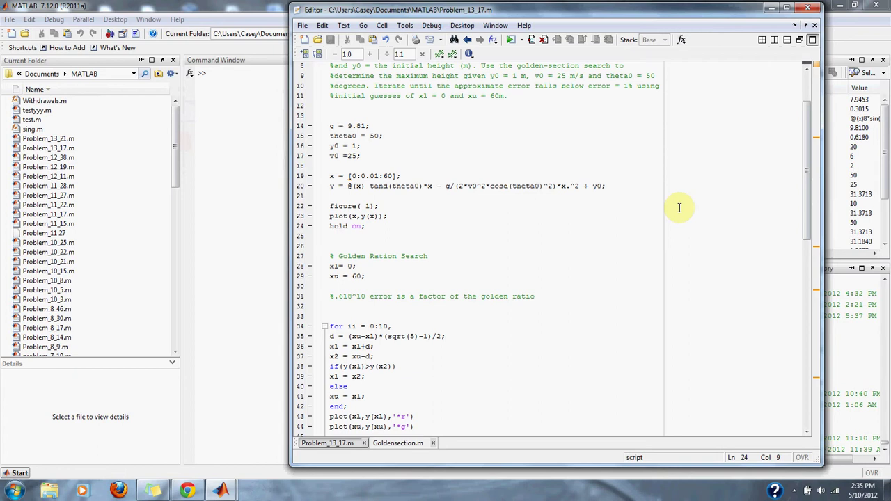
left_click_drag(805, 189, 808, 221)
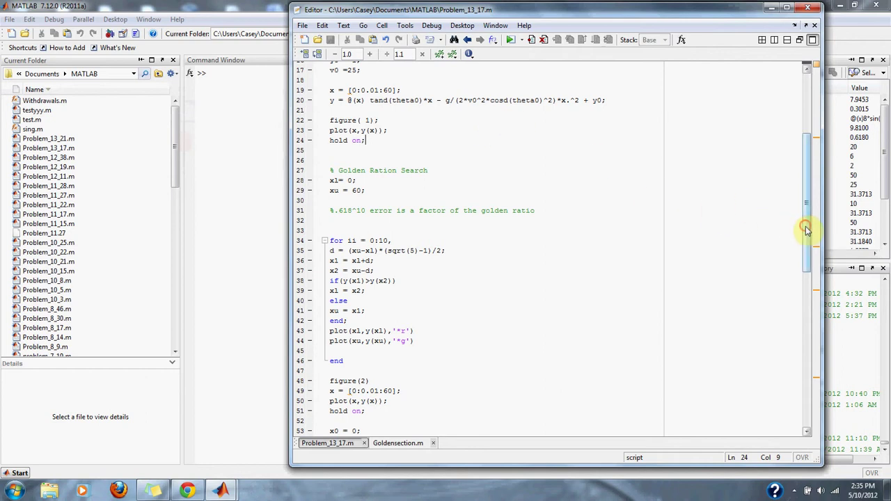
left_click_drag(806, 226, 806, 248)
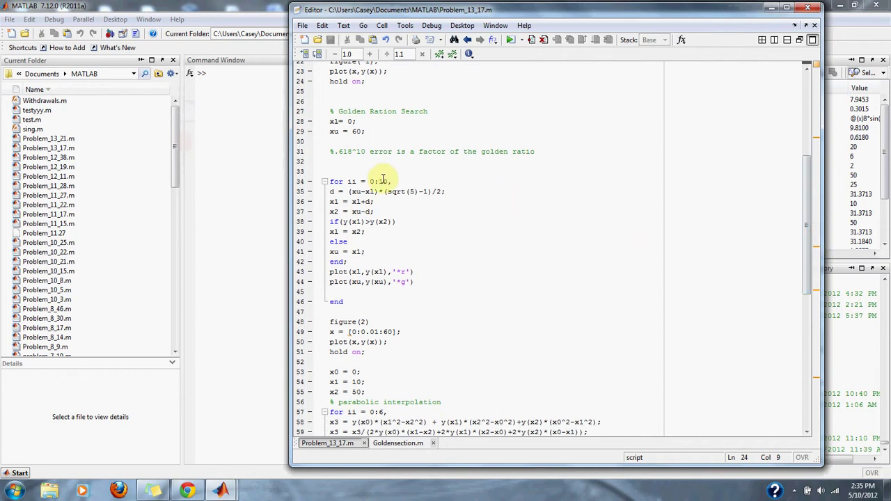
left_click_drag(392, 181, 329, 182)
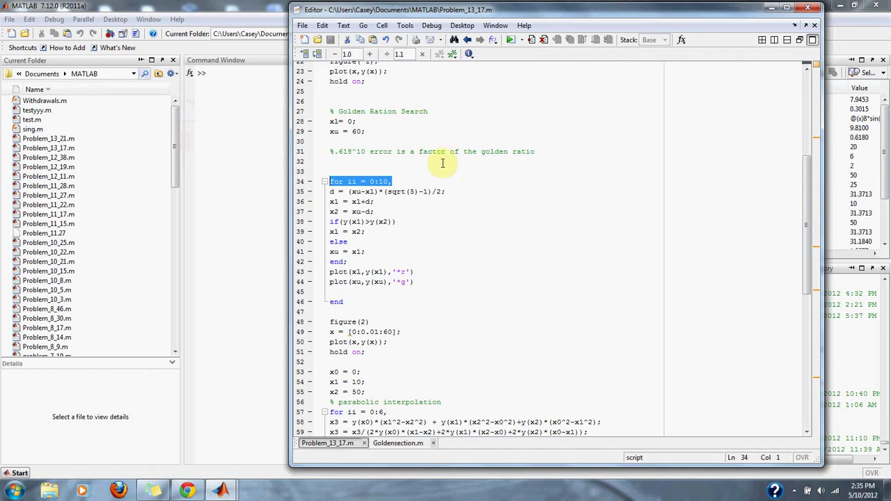
left_click(347, 151)
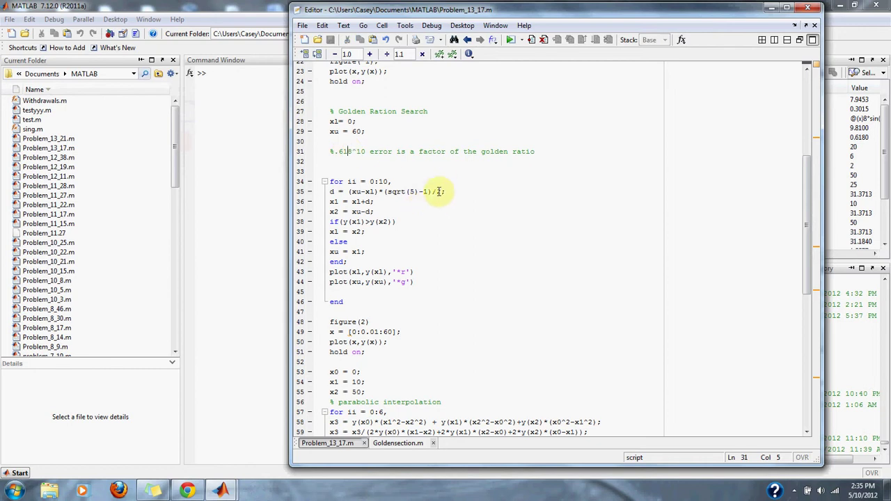
left_click(368, 151)
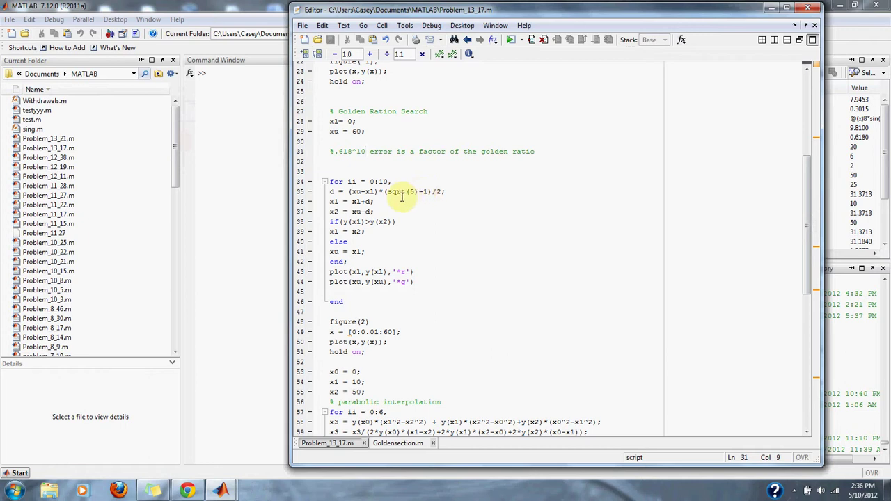
left_click_drag(392, 202, 400, 282)
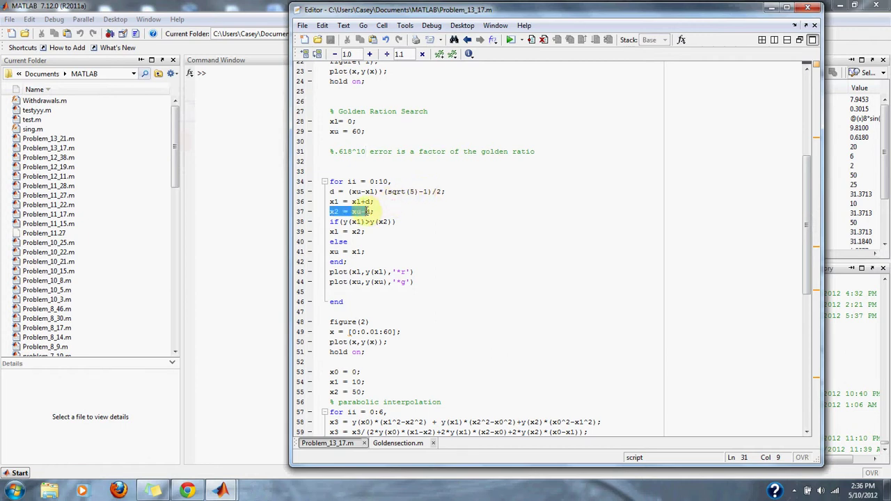
left_click(453, 262)
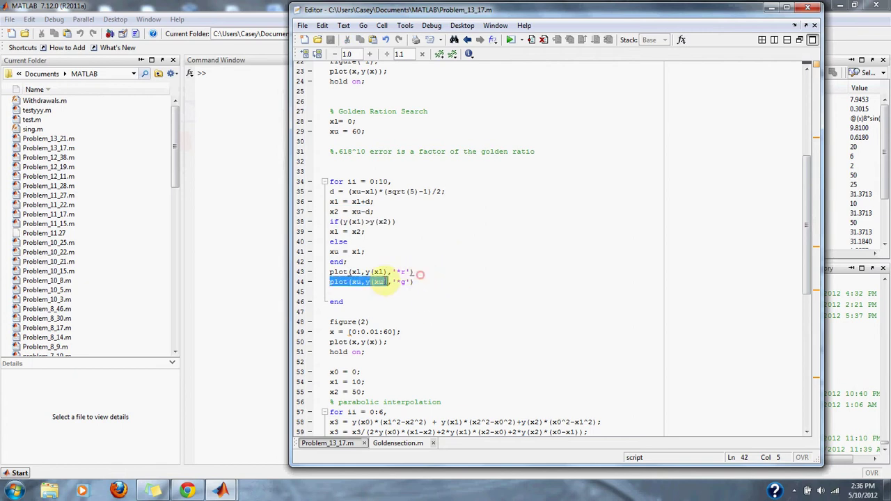
left_click_drag(415, 272, 330, 272)
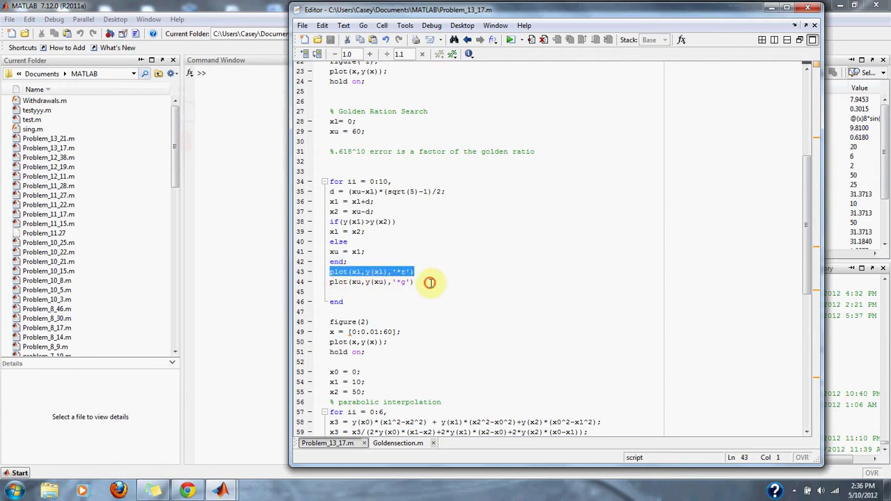
left_click_drag(416, 282, 330, 282)
left_click(468, 250)
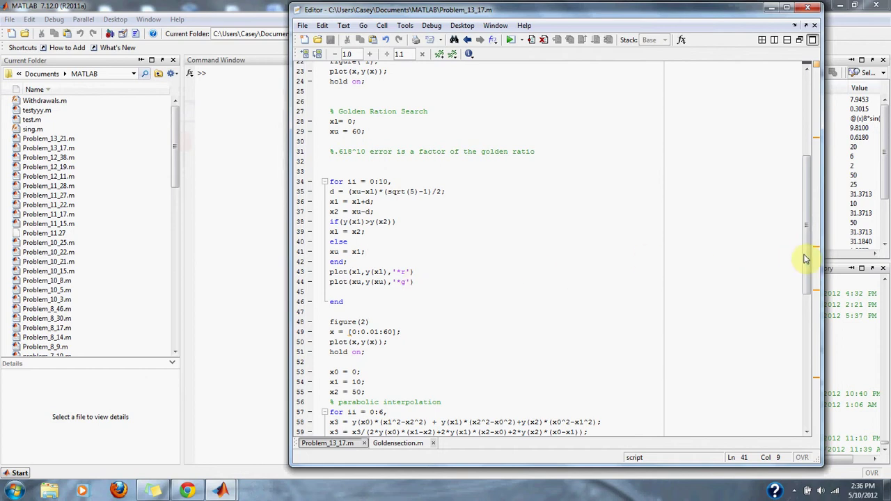
left_click_drag(806, 256, 807, 337)
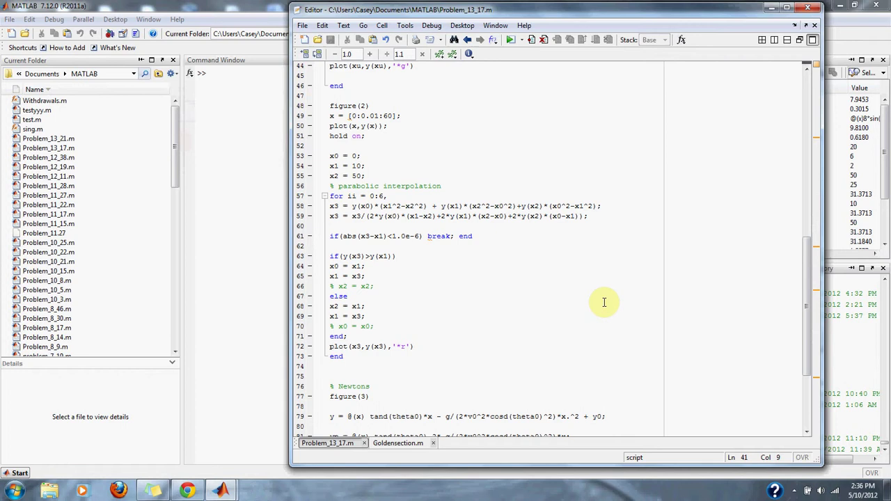
left_click(591, 223)
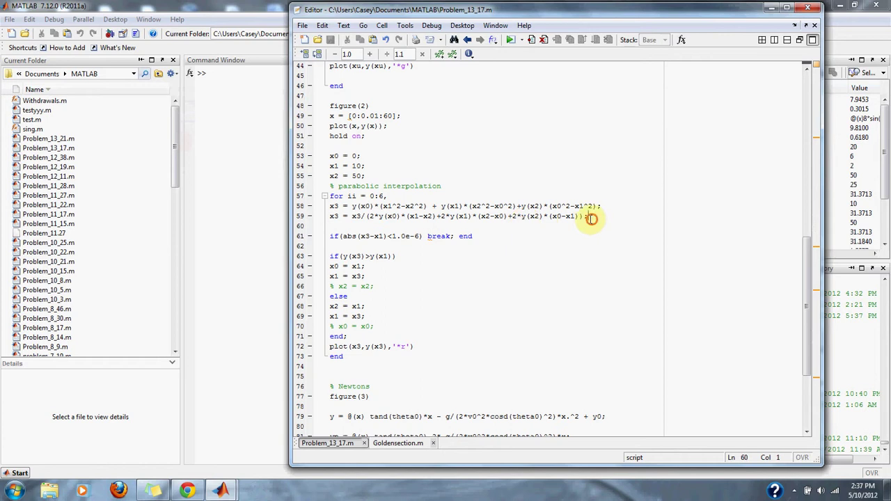
left_click_drag(591, 220, 329, 202)
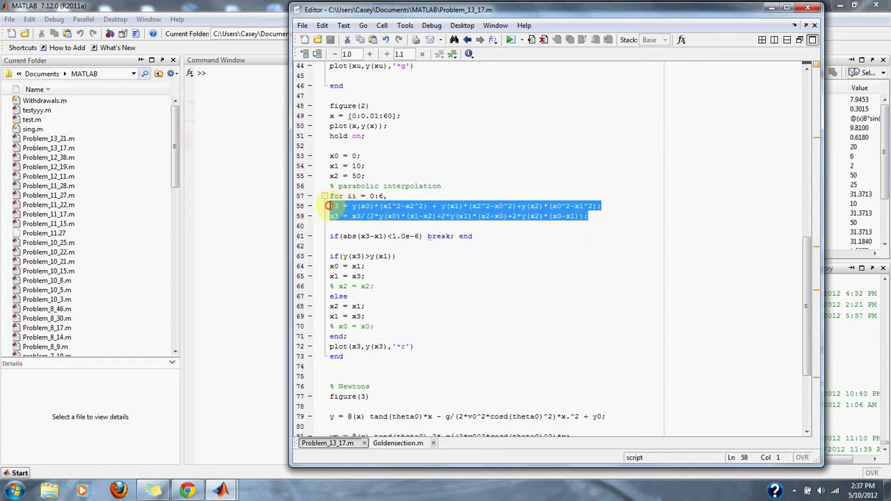
left_click(518, 174)
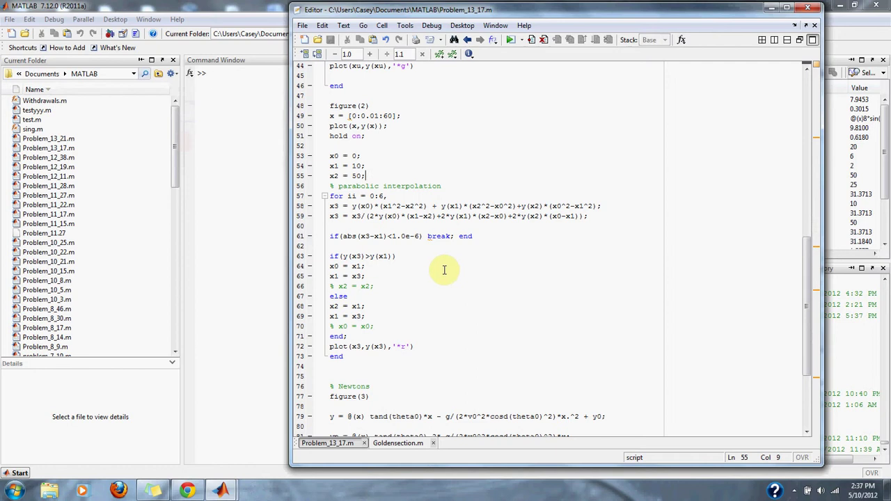
left_click_drag(409, 259, 394, 323)
left_click(392, 322)
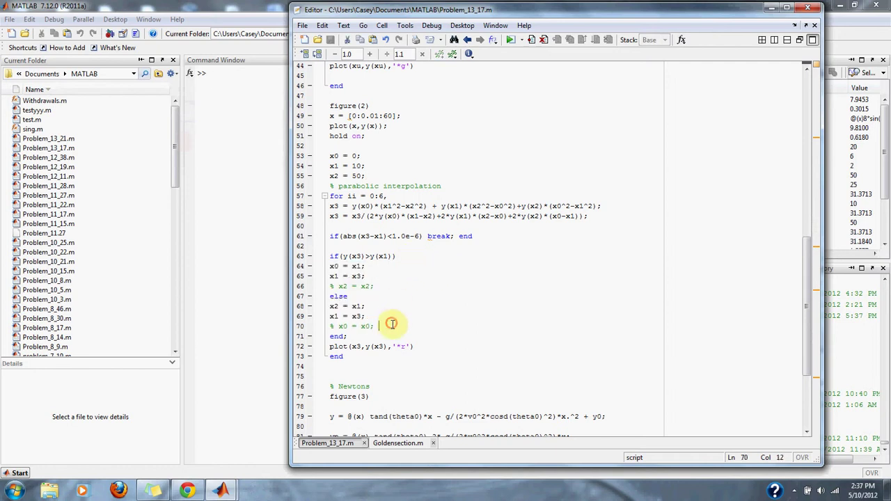
left_click(454, 307)
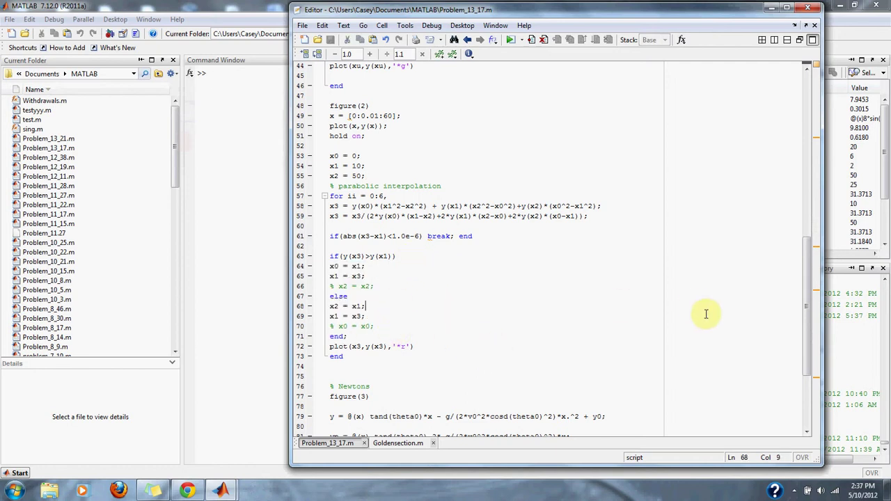
left_click(453, 343)
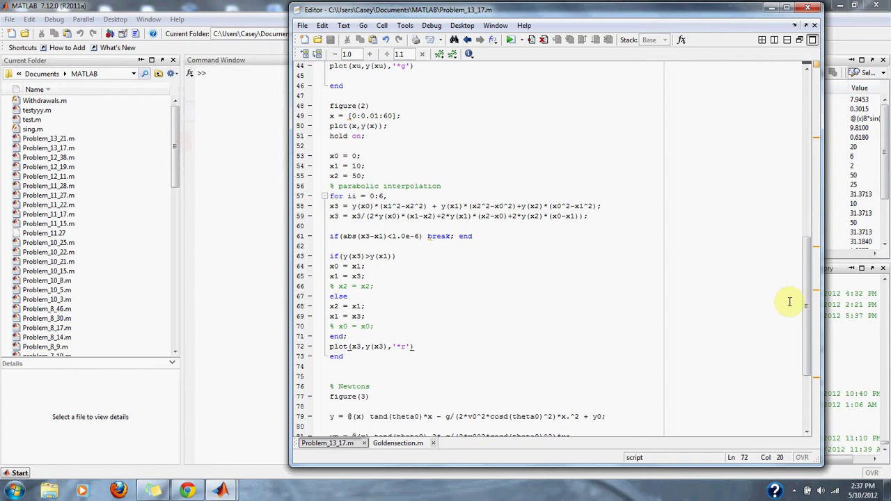
left_click_drag(804, 313, 807, 363)
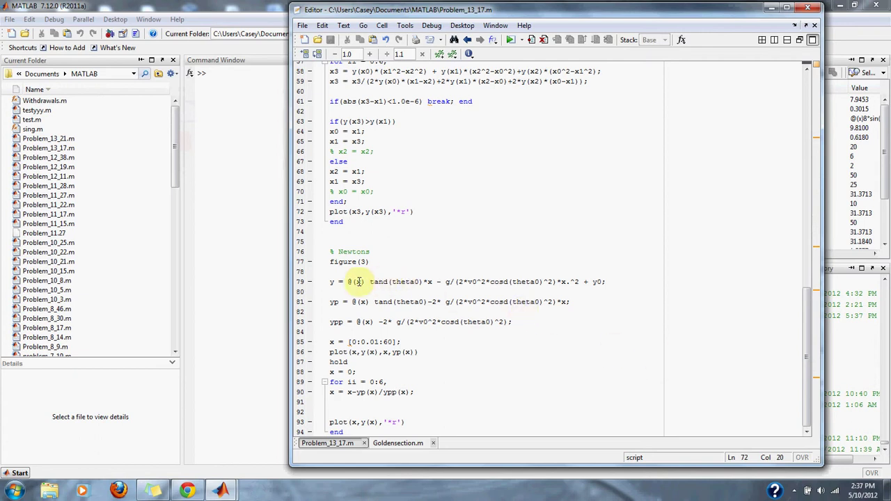
Highlight the Newton functions y, yp and ypp on lines 79–83, then run the script.
left_click_drag(804, 320, 807, 343)
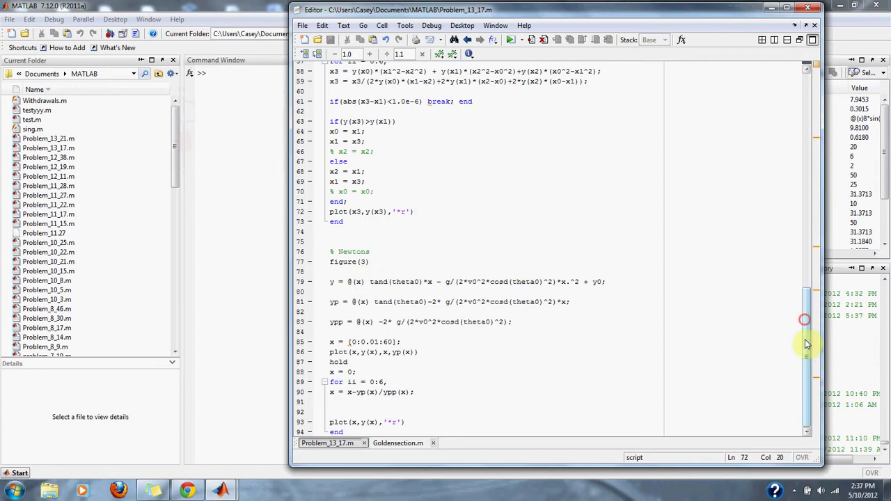
left_click_drag(628, 284, 322, 282)
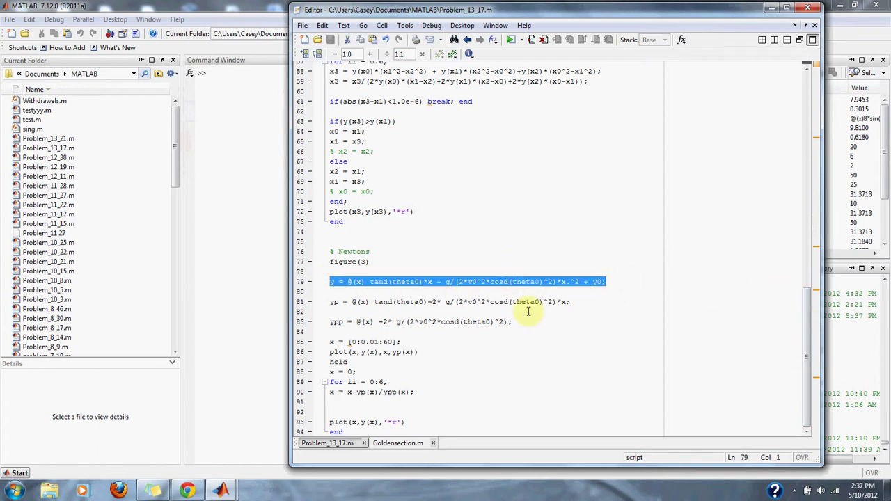
left_click_drag(604, 304, 324, 303)
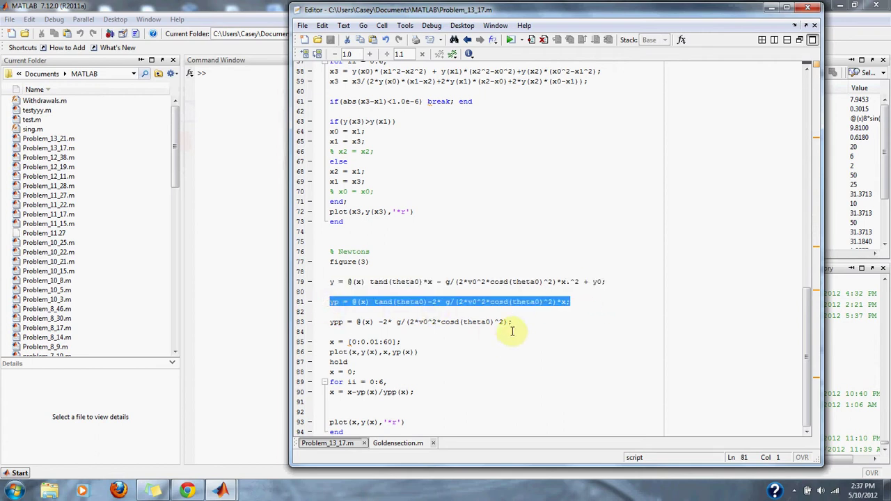
left_click_drag(513, 323, 314, 322)
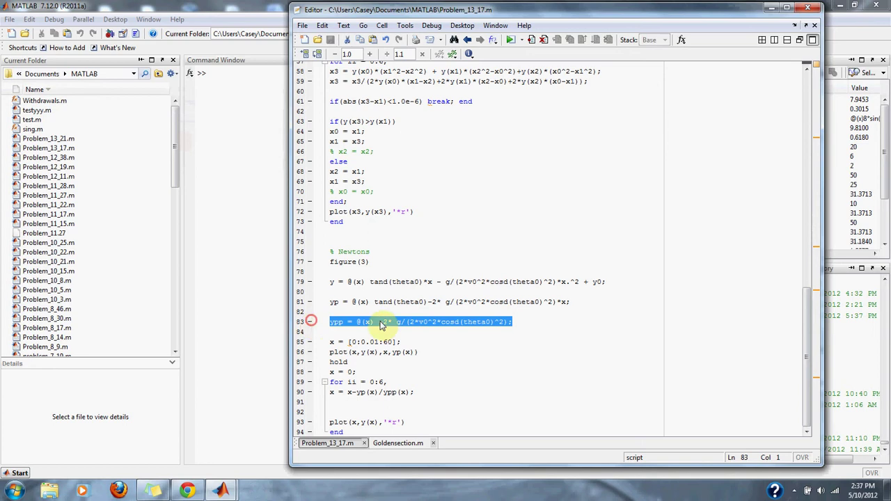
left_click(503, 371)
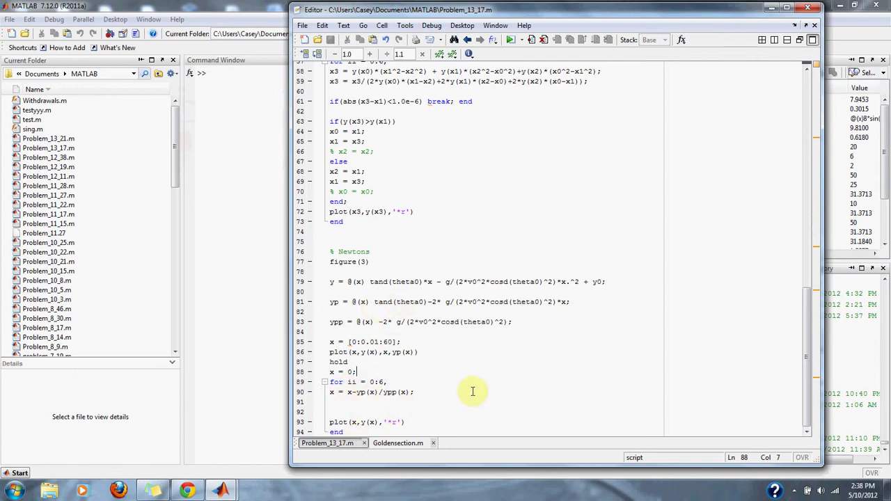
left_click(804, 376)
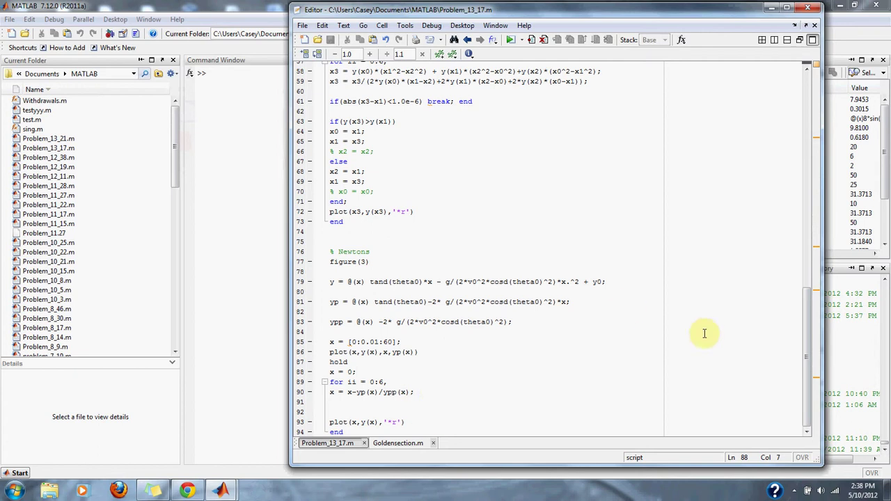
Run Problem_13_17.m and tile Figures 1–3, each marking the maximum near x = 31, height 19.6.
left_click(510, 41)
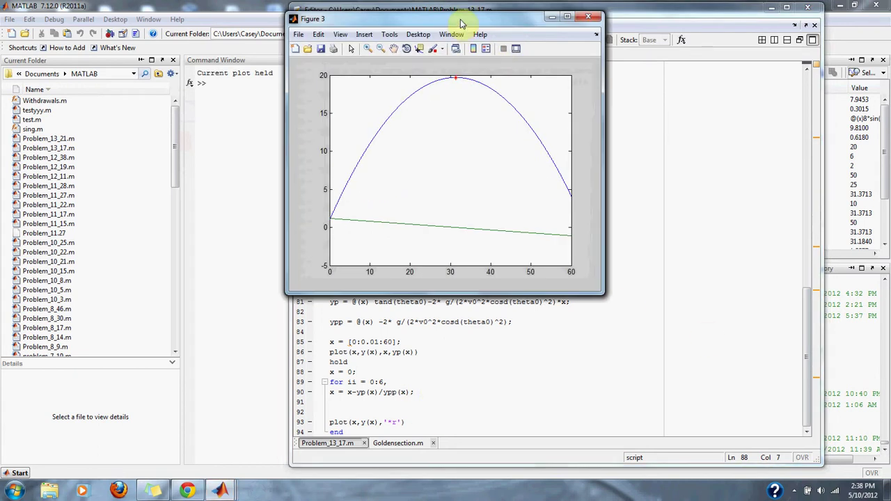
left_click_drag(467, 23, 725, 101)
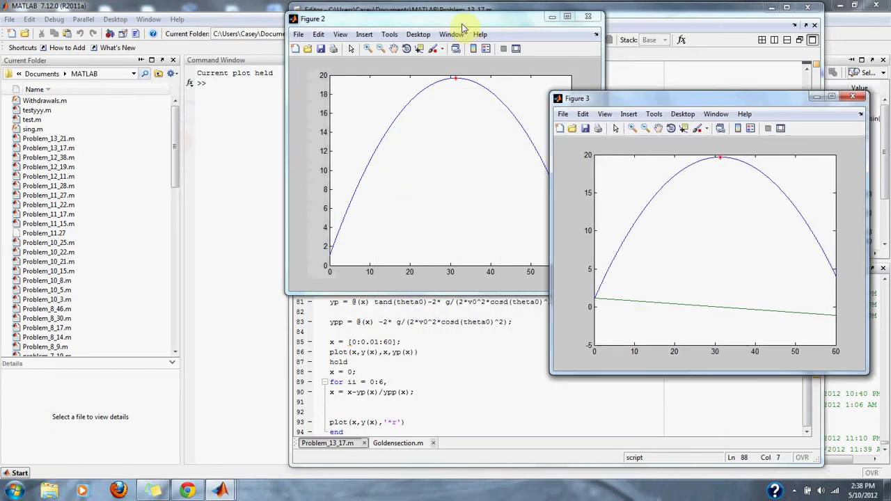
left_click_drag(461, 25, 168, 109)
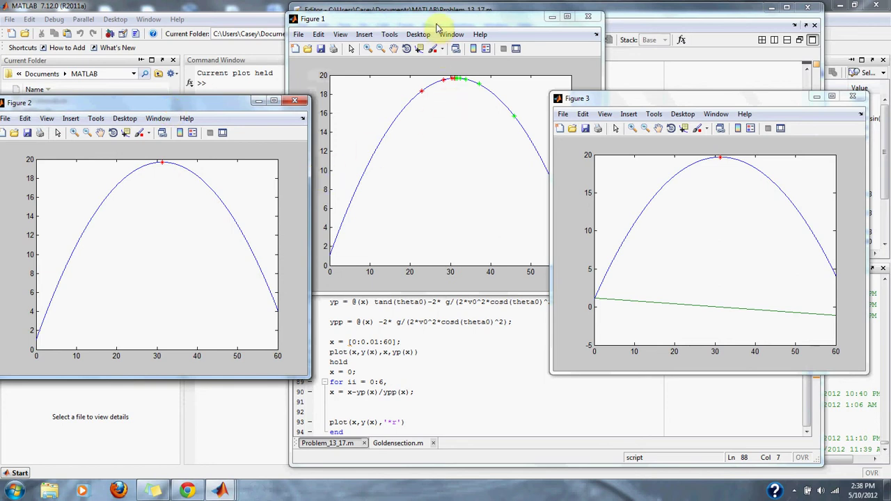
mouse_move(436, 19)
left_mouse_down()
mouse_move(417, 18)
mouse_move(187, 162)
left_mouse_up()
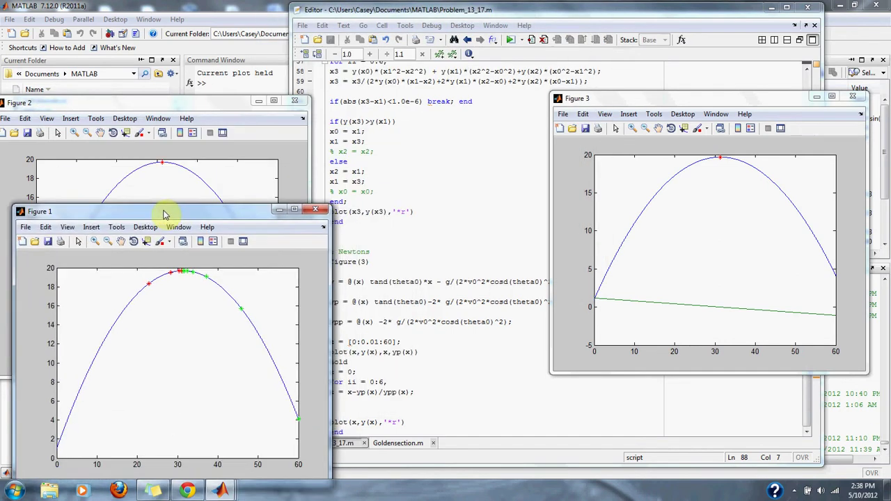
left_click_drag(218, 139, 389, 81)
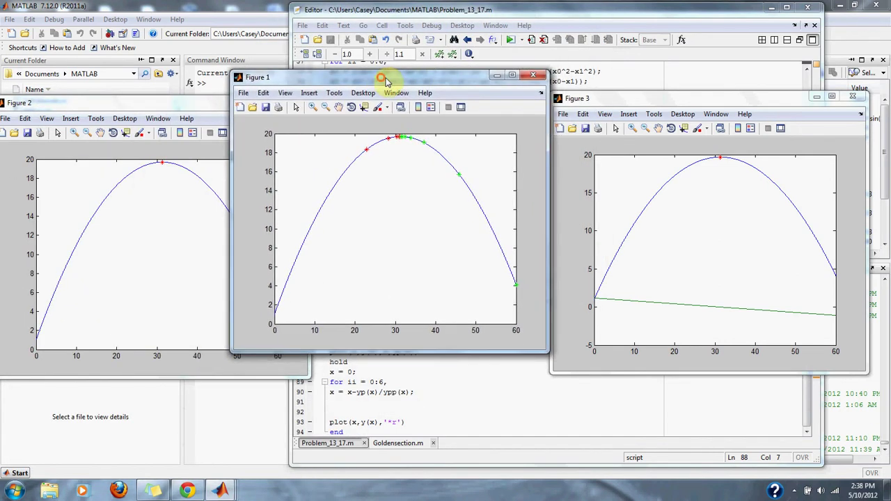
left_click(587, 99)
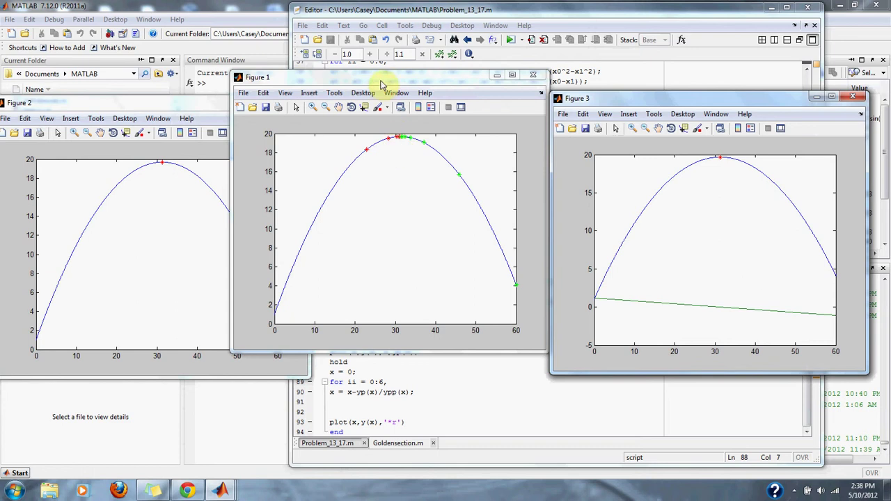
left_click(151, 104)
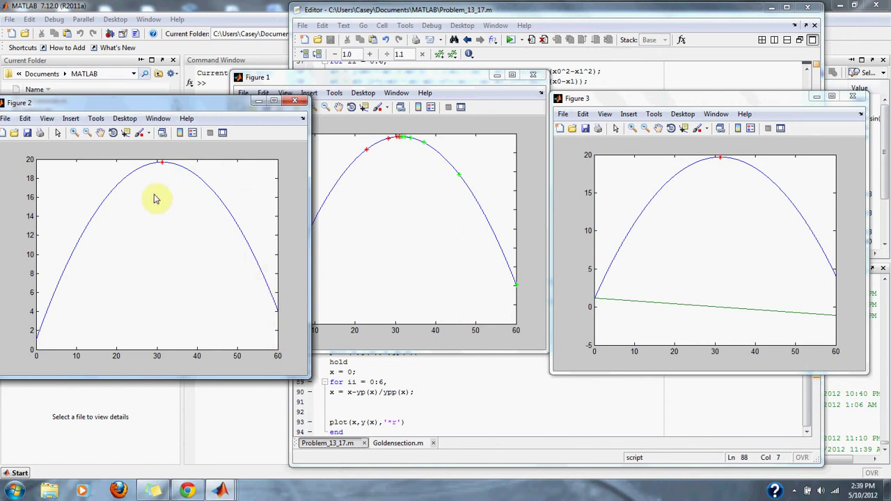
Close the Figure 2, Figure 1 and Figure 3 windows in turn.
left_click(295, 103)
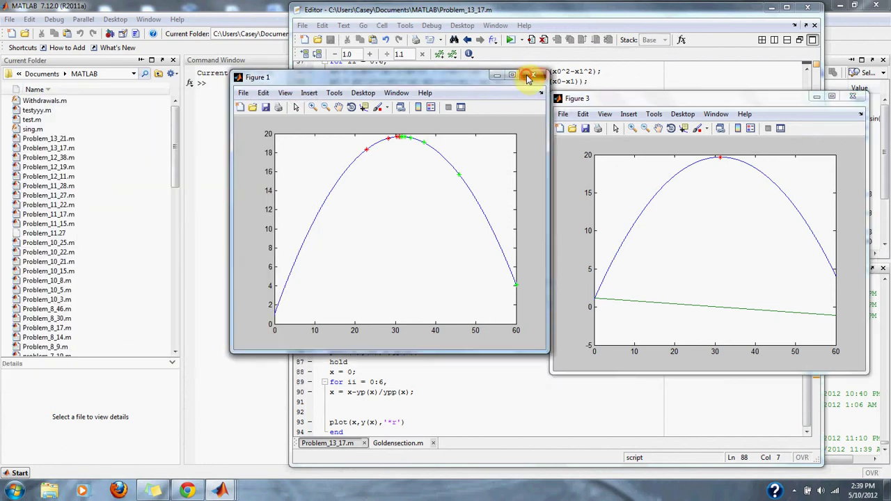
left_click(532, 74)
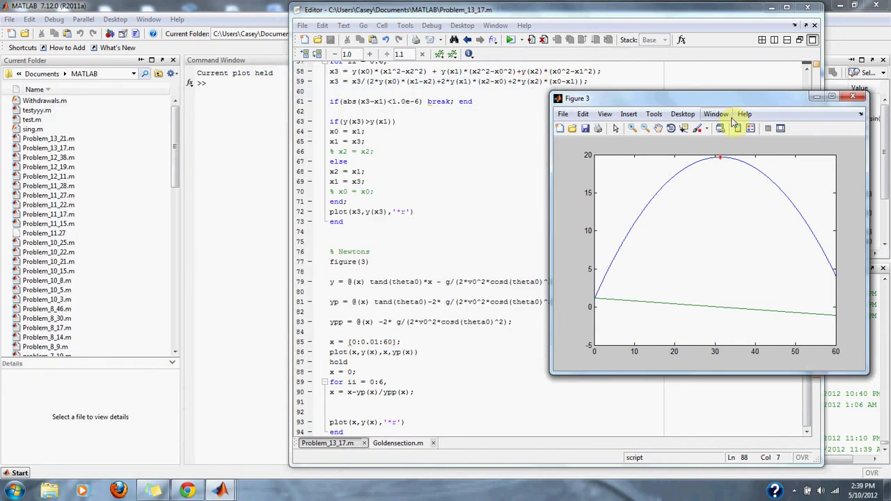
left_click(854, 98)
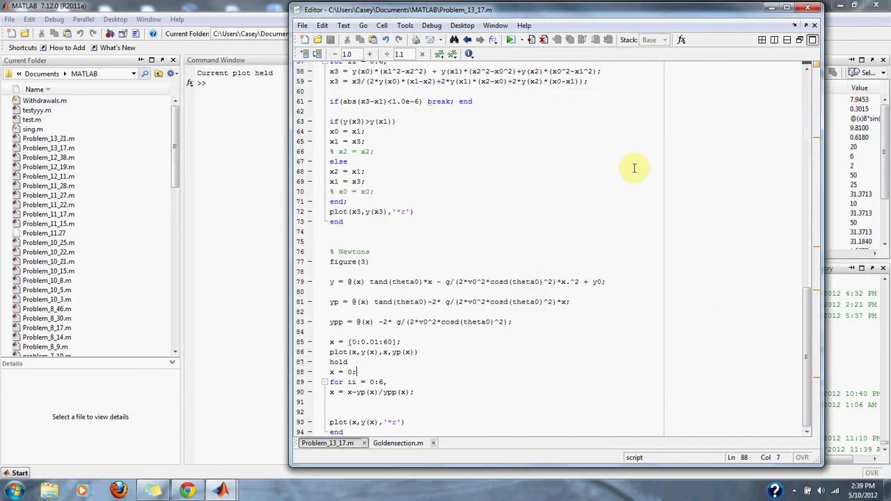